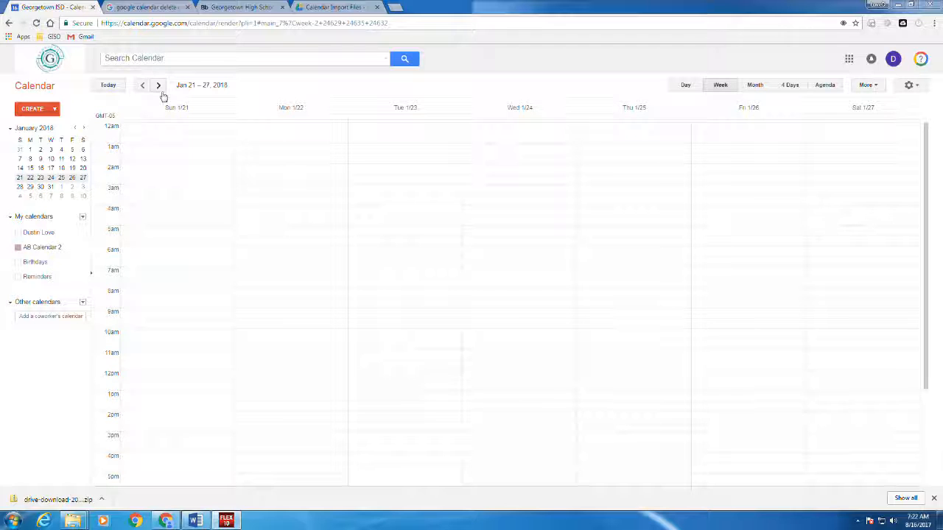
- Browse the calendar week by week, ending on Oct 8 – 14, 2017, to check AB Calendar 2 for existing events
left_click(159, 85)
left_click(160, 86)
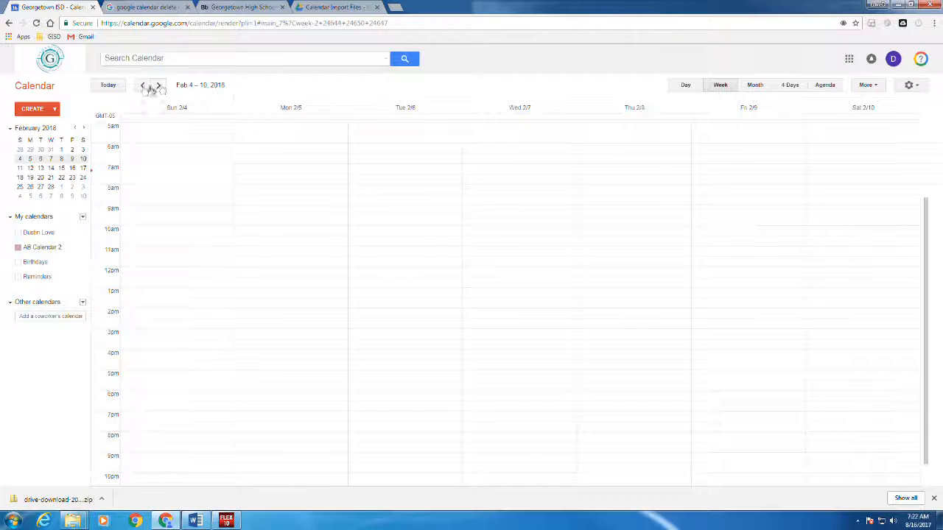
left_click(142, 85)
left_click(142, 85)
left_click(142, 85)
left_click(143, 85)
left_click(143, 85)
left_click(142, 85)
left_click(142, 85)
left_click(142, 86)
left_click(143, 85)
left_click(142, 85)
left_click(142, 85)
left_click(143, 86)
left_click(142, 85)
left_click(143, 85)
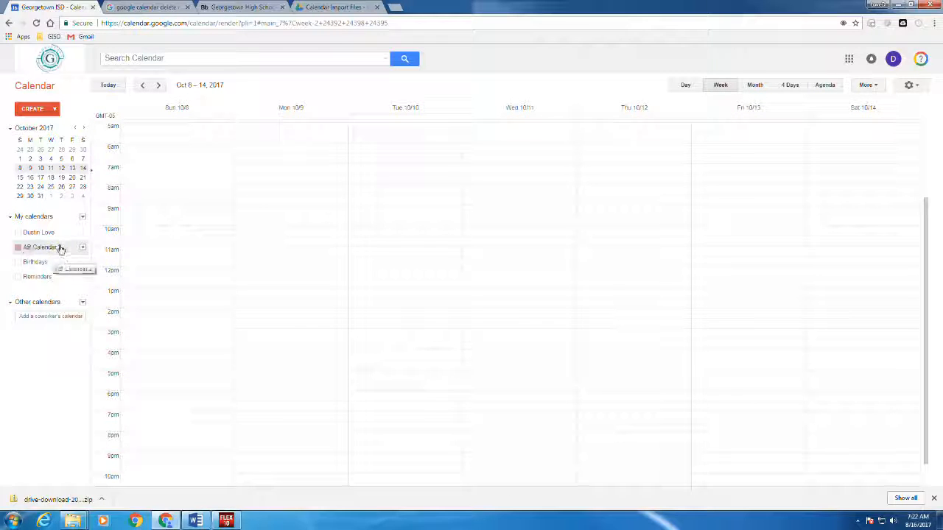
left_click(30, 248)
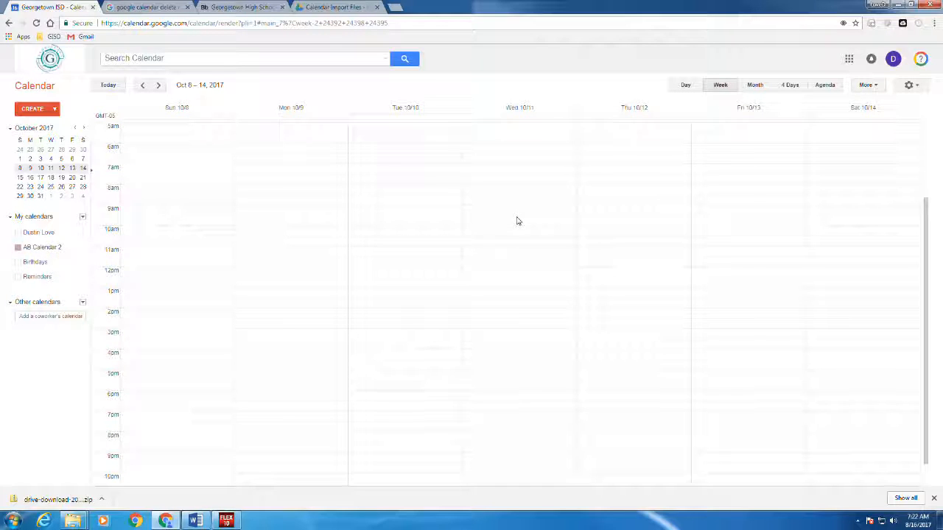
- Open the calendar import form from the calendar settings and choose AB Calendar 2 as the destination calendar
left_click(909, 86)
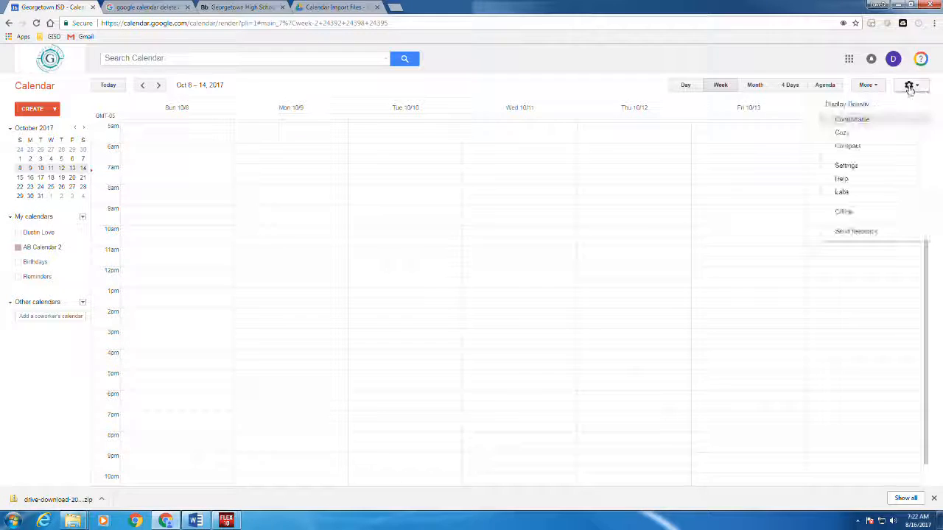
left_click(865, 172)
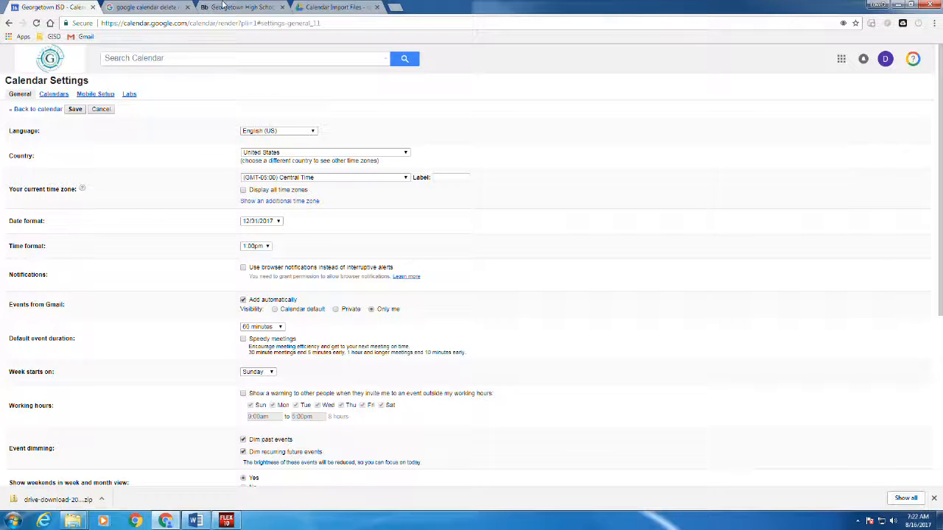
left_click(64, 100)
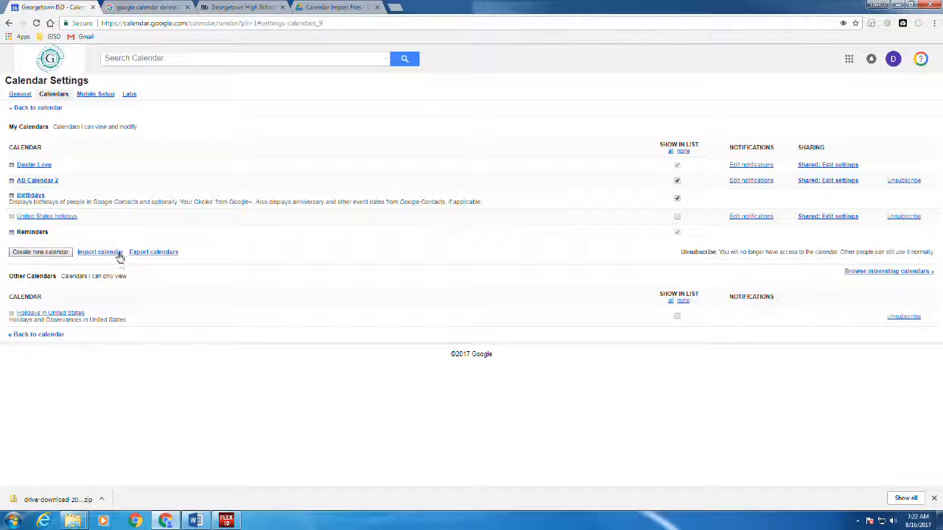
left_click(102, 257)
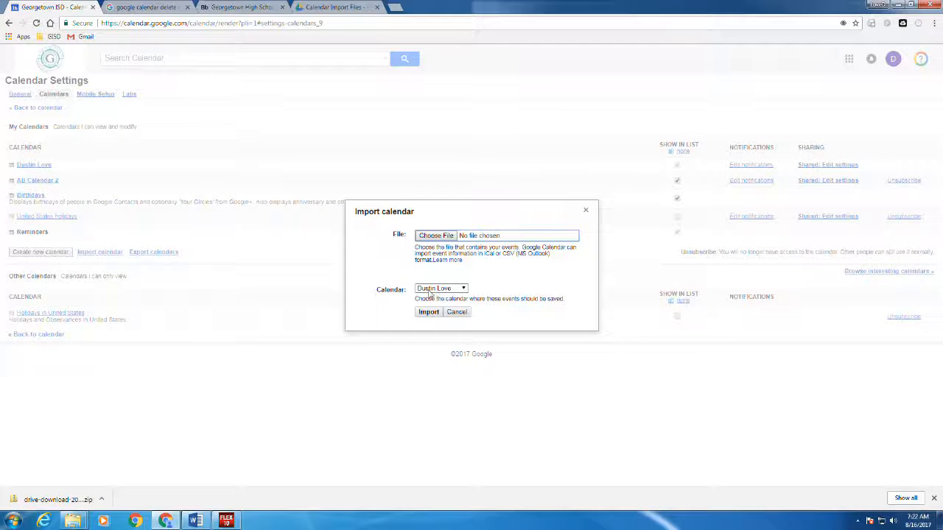
left_click(462, 289)
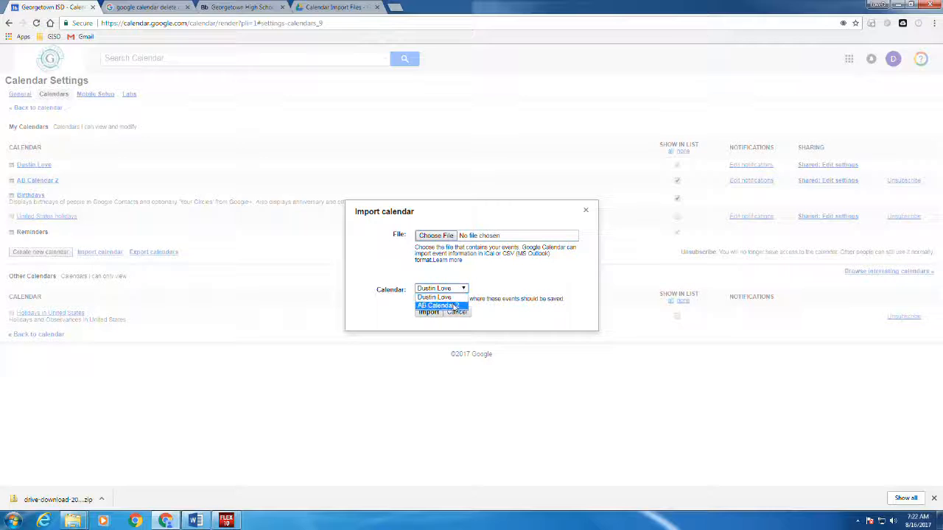
left_click(455, 308)
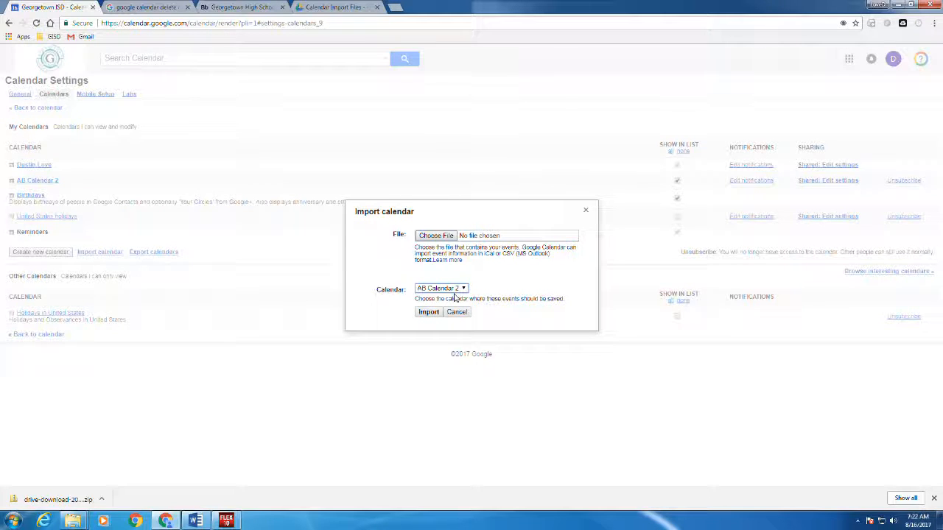
left_click(457, 289)
left_click(457, 298)
left_click(458, 289)
left_click(439, 305)
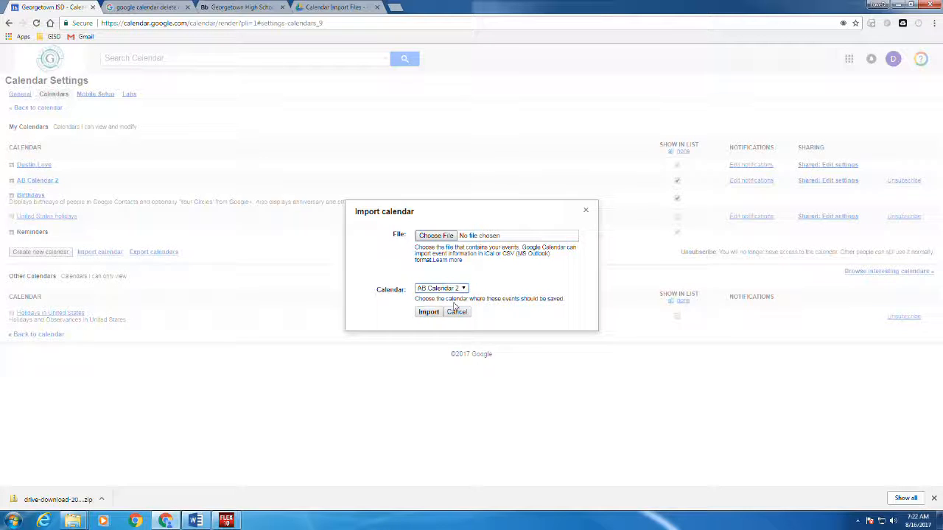
- Select the Period 1 file from the Calendar Import Files folder and import its events
left_click(436, 236)
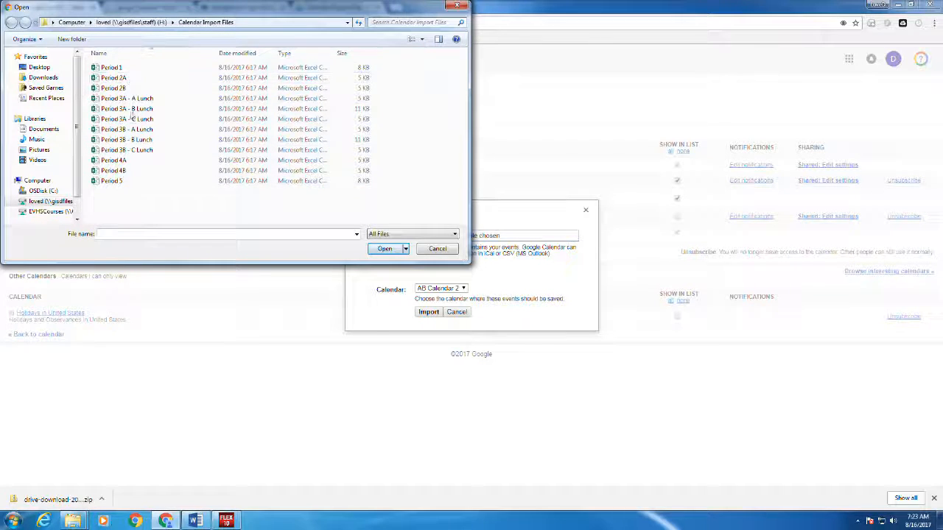
left_click(111, 67)
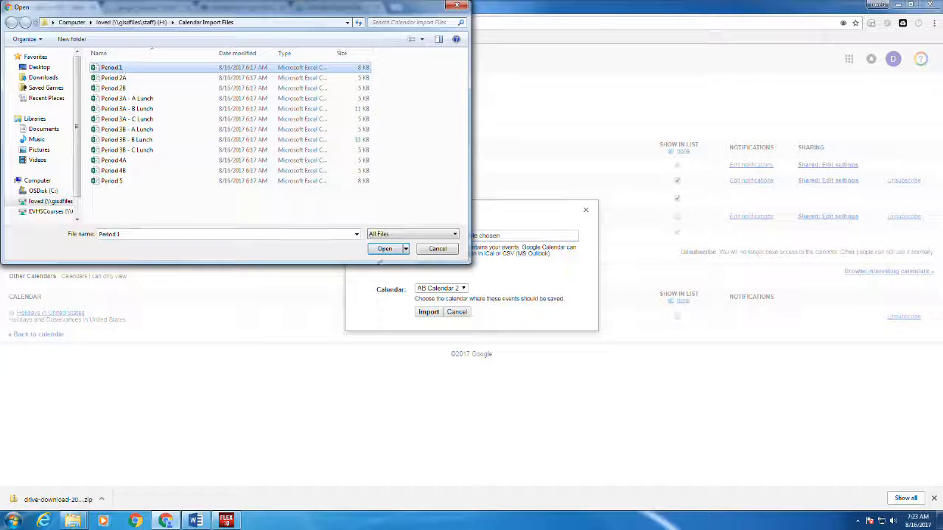
left_click(383, 249)
left_click(429, 315)
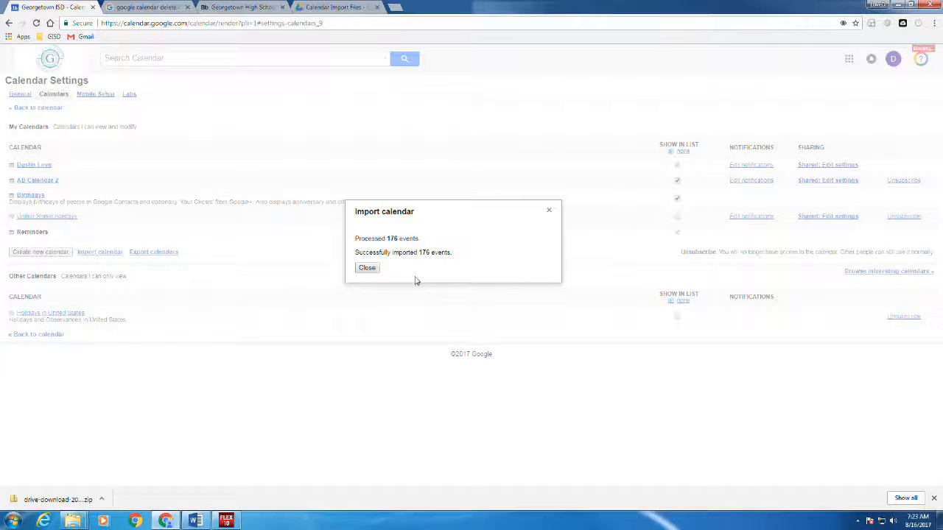
left_click(368, 268)
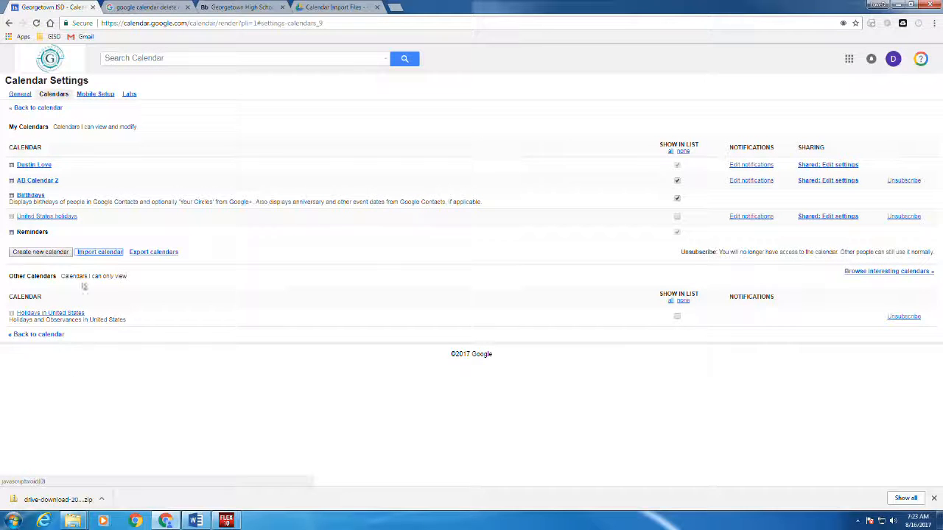
- Return to the calendar and check the imported Period 1 events in Oct 8 – 14, 2017 and the following weeks
left_click(53, 334)
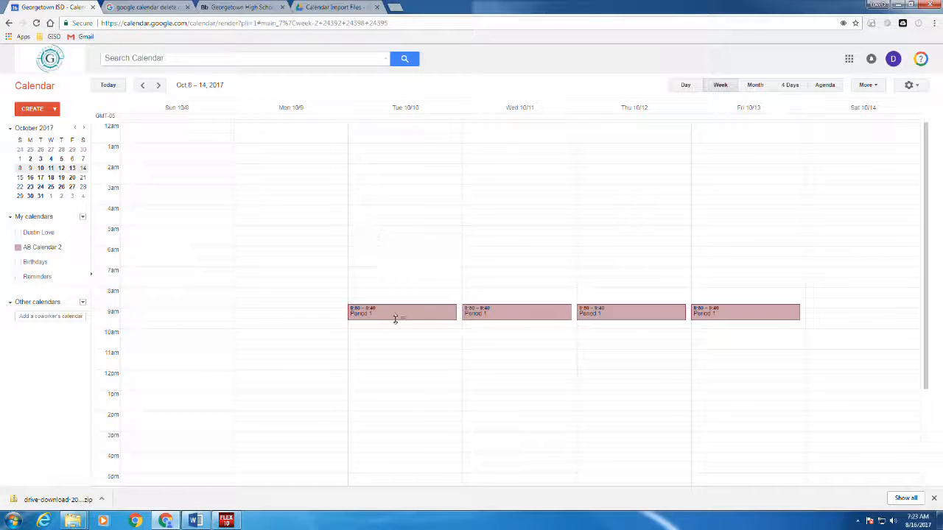
left_click(157, 87)
left_click(157, 87)
left_click(143, 86)
left_click(143, 85)
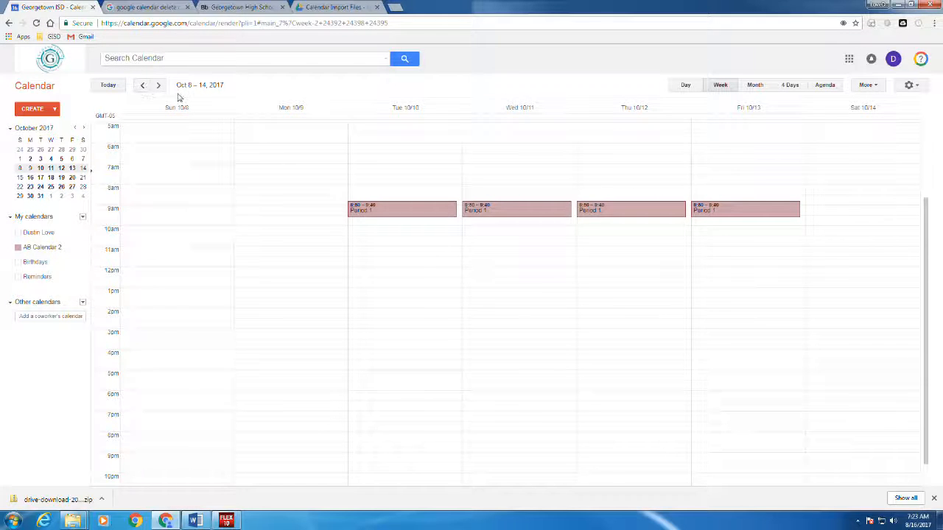
- Import the Period 2A file into AB Calendar 2 through the calendar settings
left_click(908, 87)
left_click(865, 164)
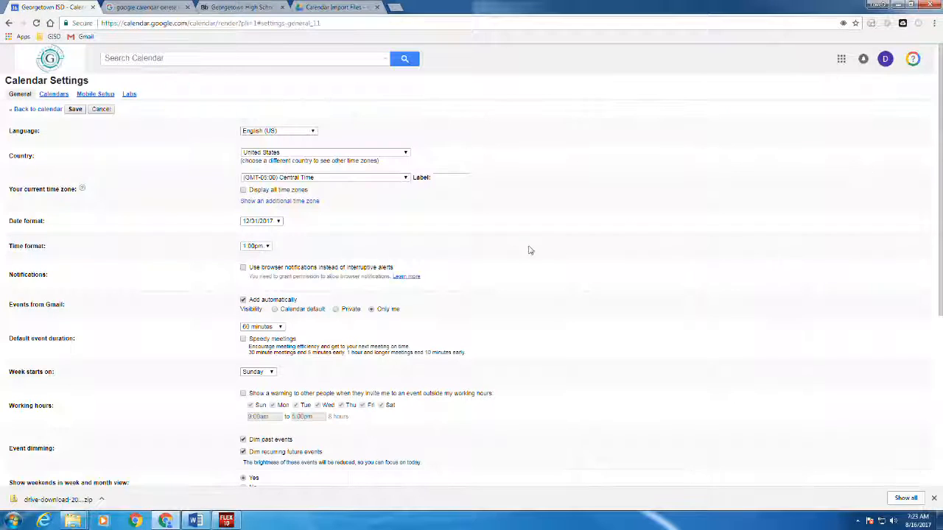
left_click(56, 95)
left_click(112, 254)
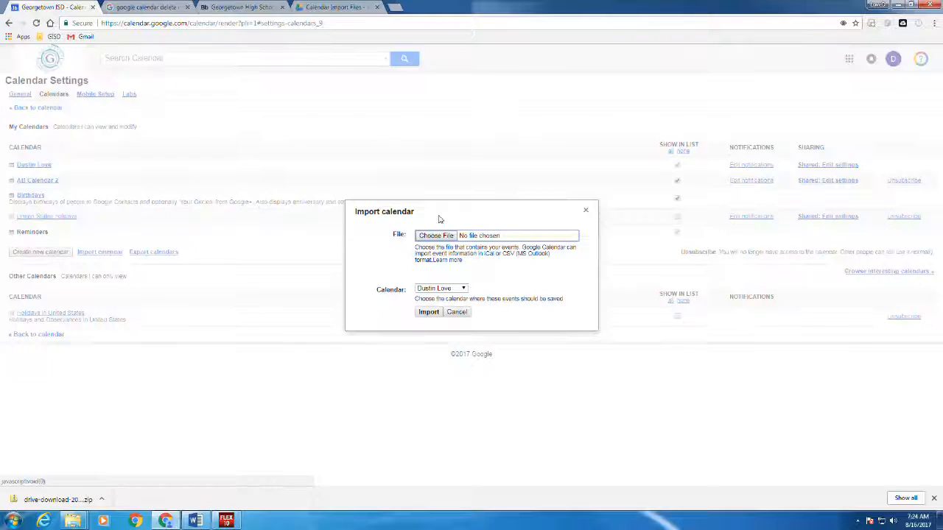
left_click(446, 289)
left_click(439, 307)
left_click(431, 237)
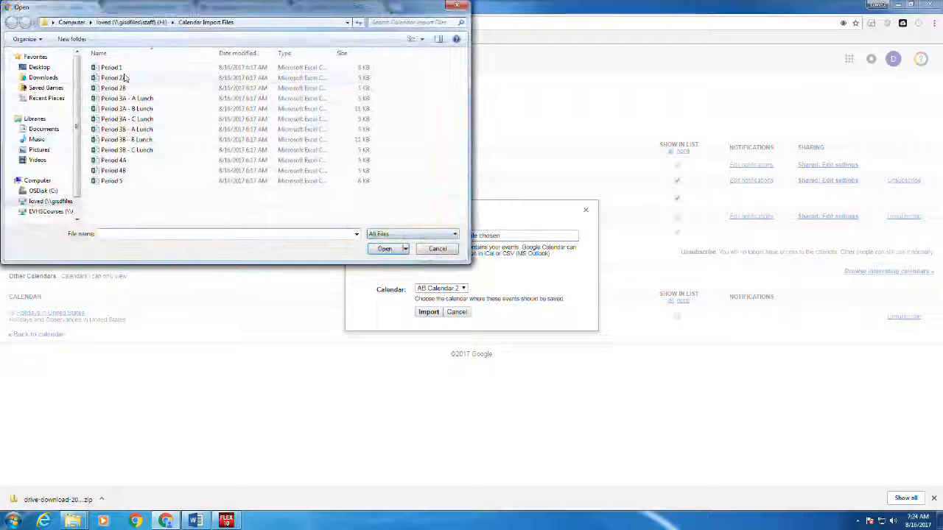
left_click(118, 78)
left_click(384, 248)
left_click(426, 313)
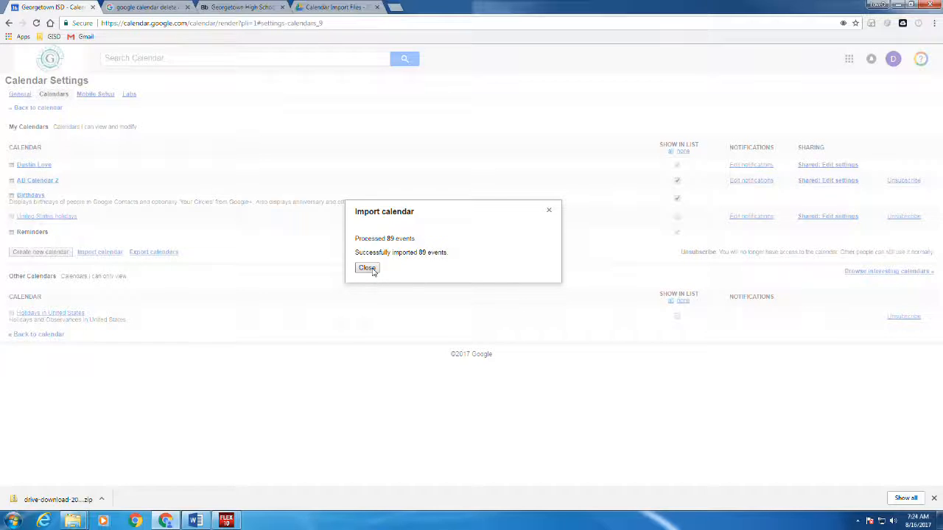
left_click(367, 268)
- Import the Period 2B file from Calendar Import Files into AB Calendar 2
left_click(109, 252)
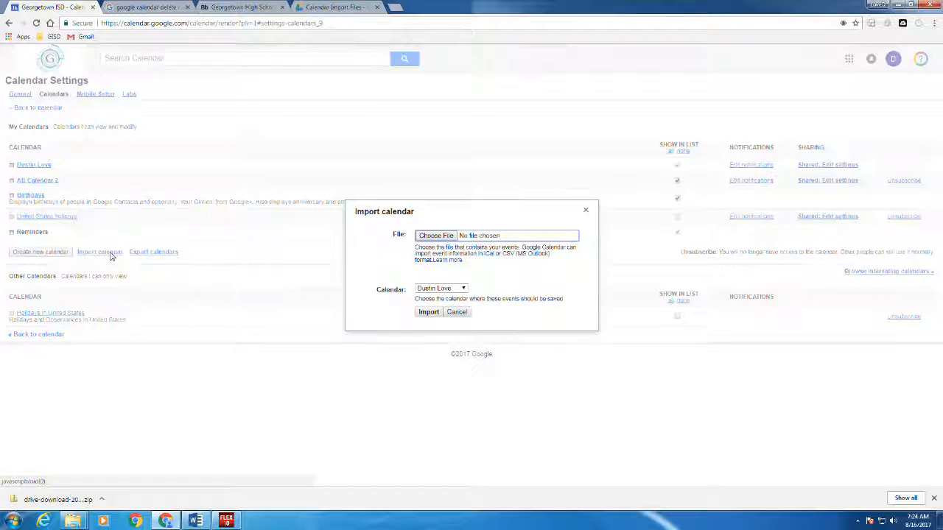
left_click(463, 288)
left_click(442, 310)
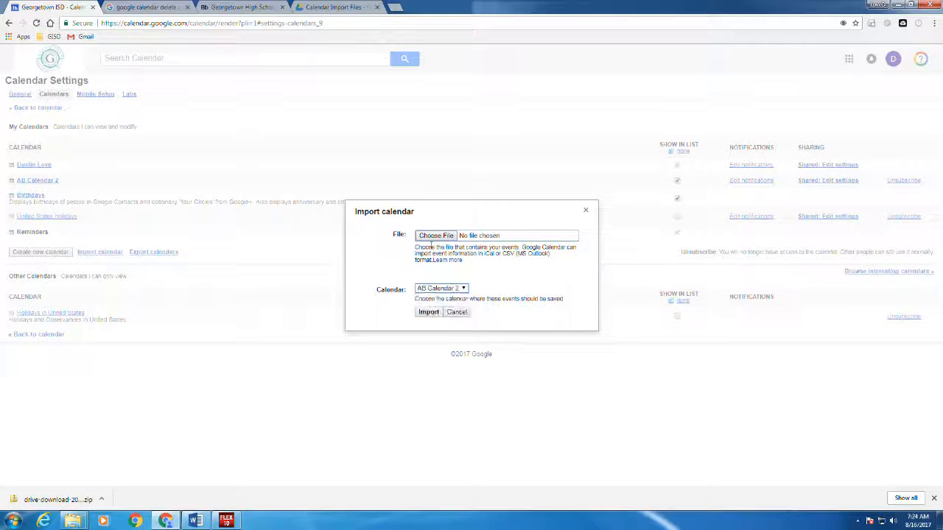
left_click(435, 236)
left_click(129, 88)
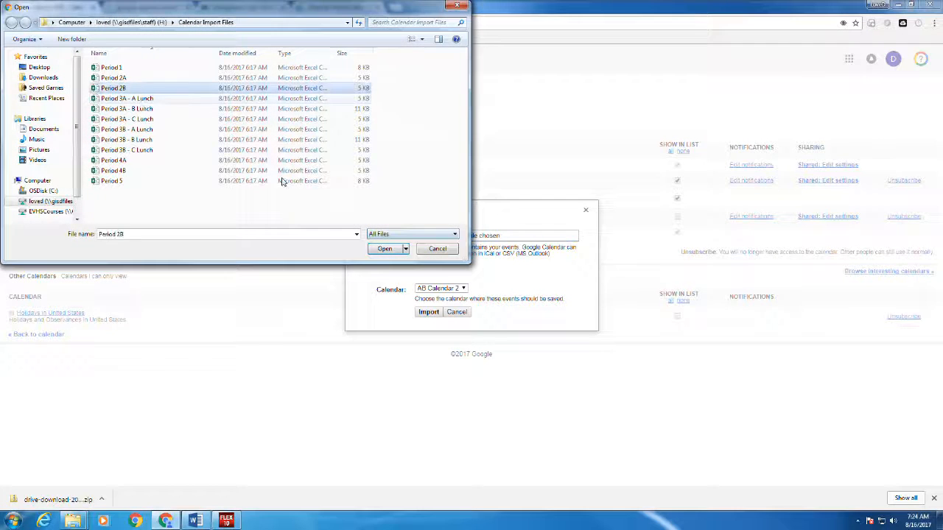
left_click(385, 249)
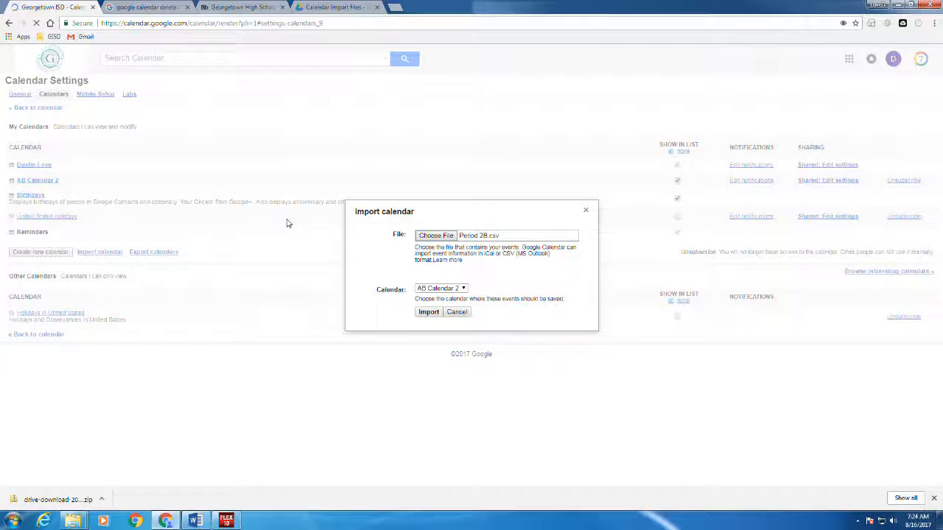
left_click(370, 272)
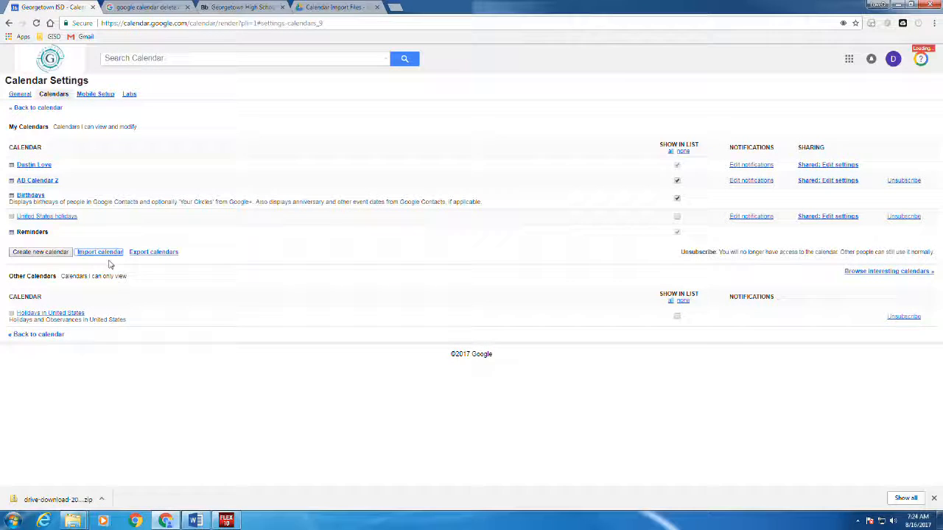
- Import the Period 3A - A Lunch file from Calendar Import Files into AB Calendar 2
left_click(102, 251)
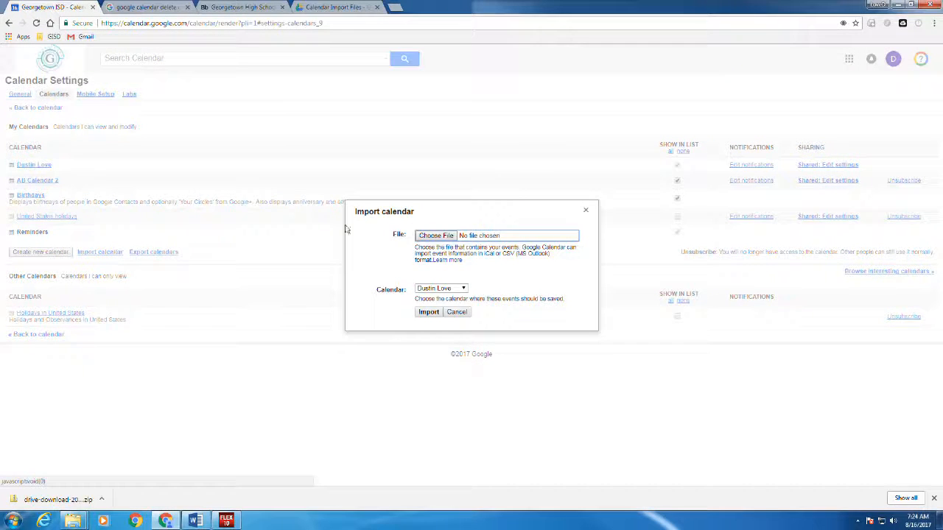
left_click(427, 238)
left_click(436, 246)
left_click(440, 289)
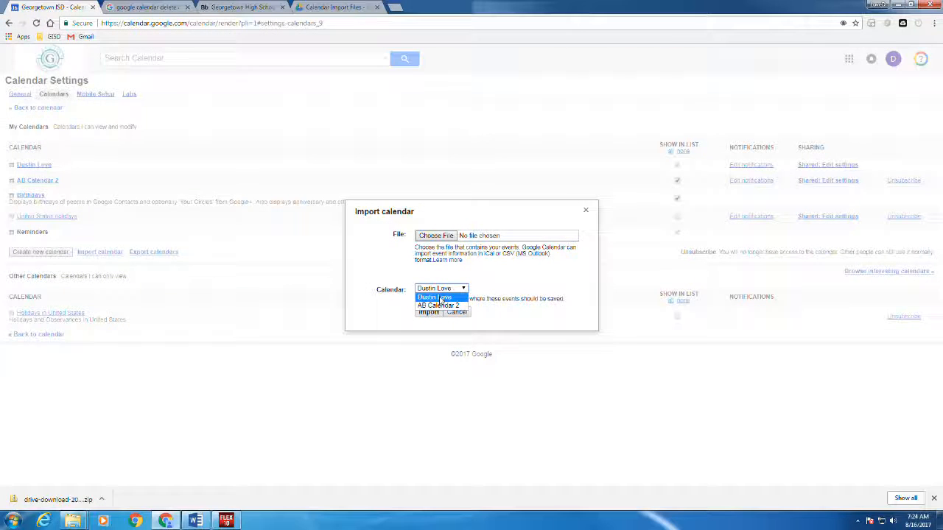
left_click(438, 305)
left_click(436, 236)
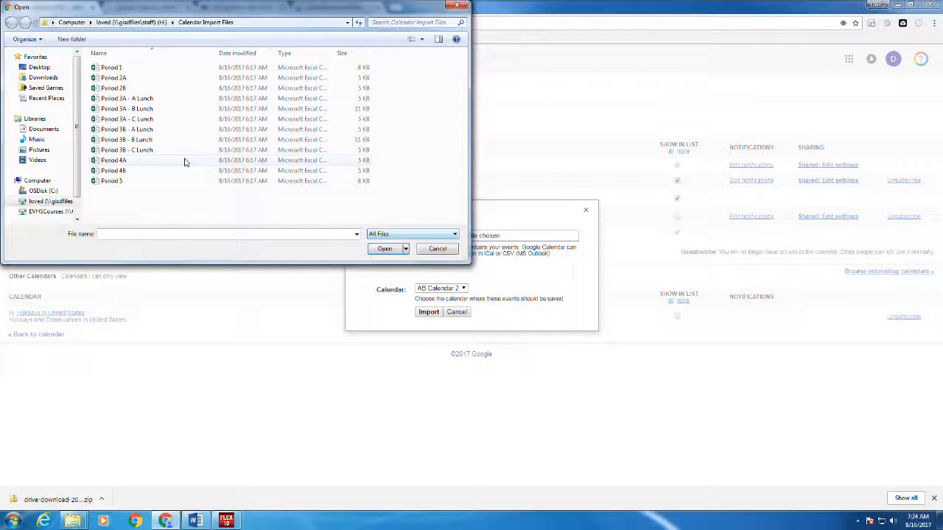
left_click(140, 99)
left_click(384, 249)
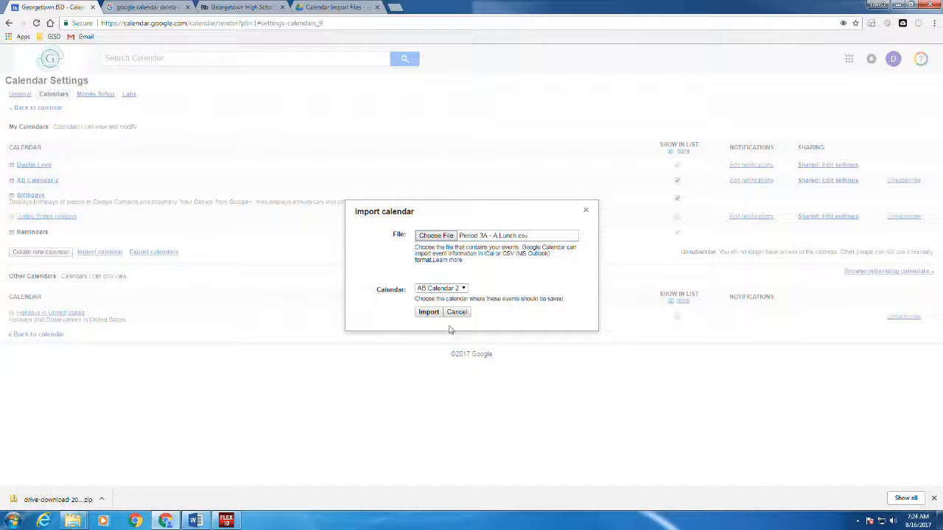
left_click(438, 312)
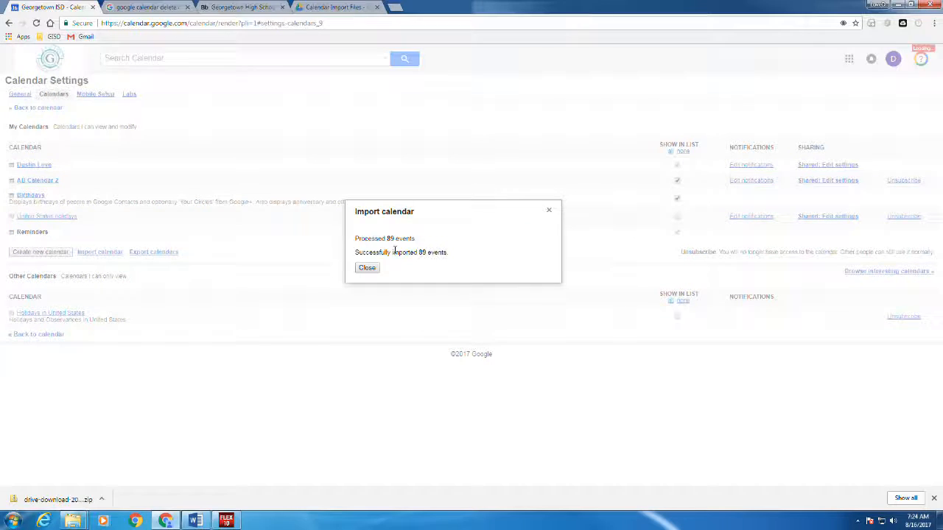
left_click(372, 271)
- Import the Period 3B - A Lunch file from Calendar Import Files into AB Calendar 2
left_click(116, 253)
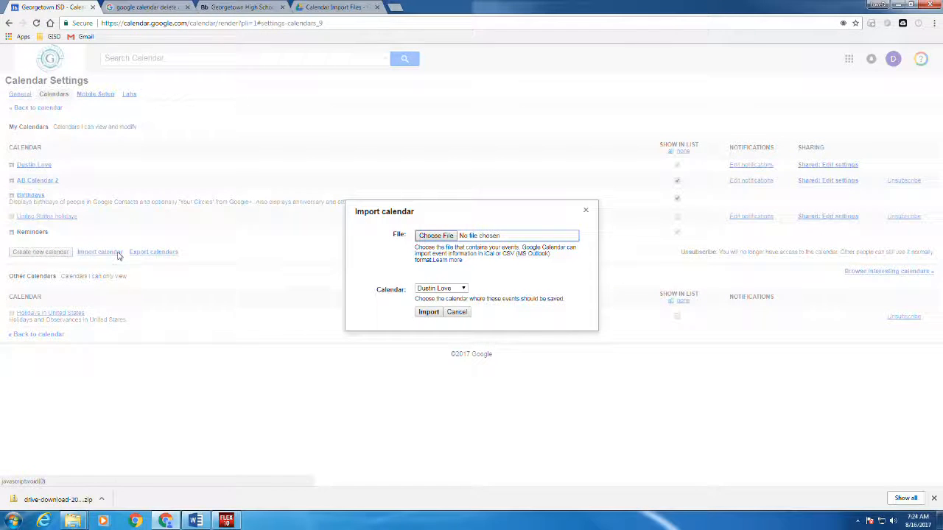
left_click(435, 236)
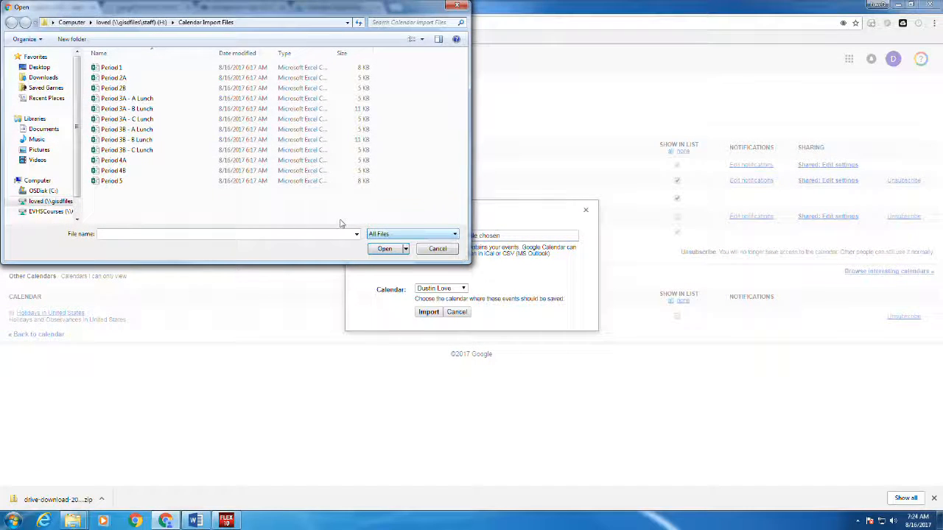
double_click(136, 129)
left_click(460, 289)
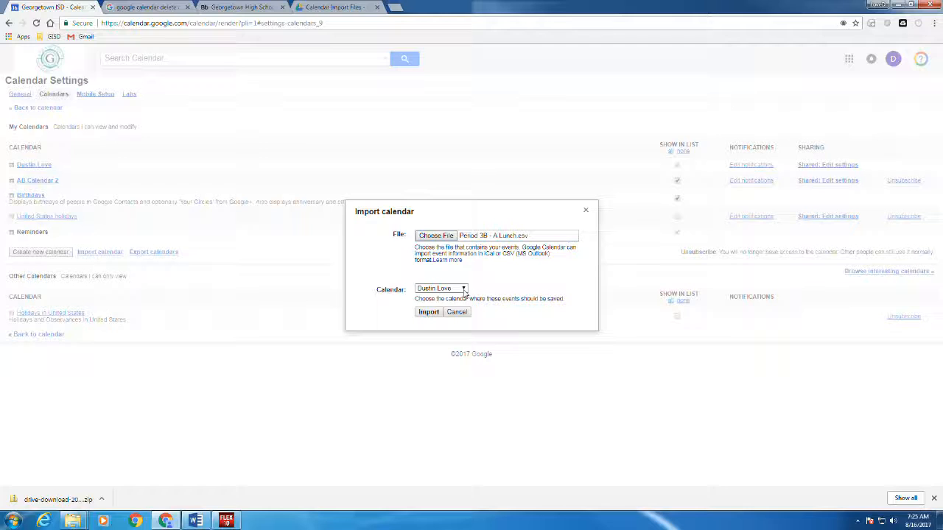
left_click(441, 308)
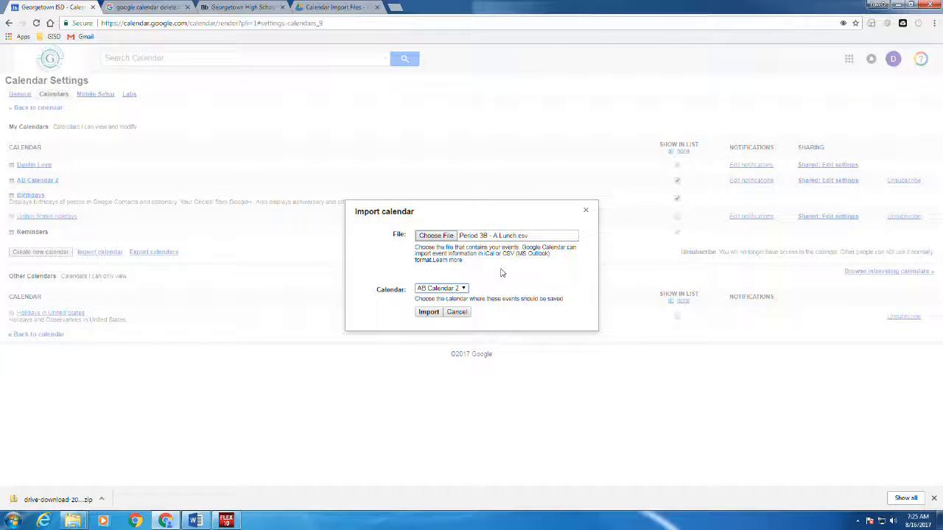
left_click(429, 311)
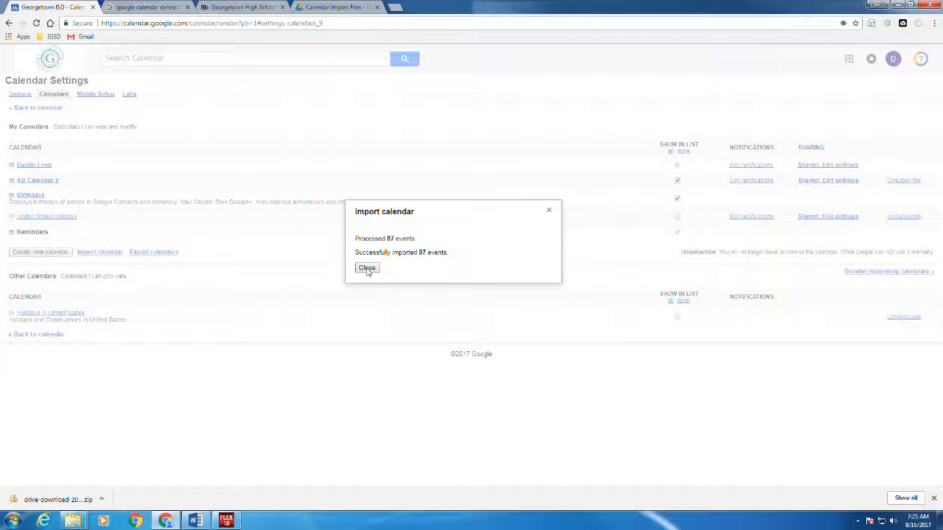
- Import the Period 5 file from Calendar Import Files into AB Calendar 2
left_click(367, 268)
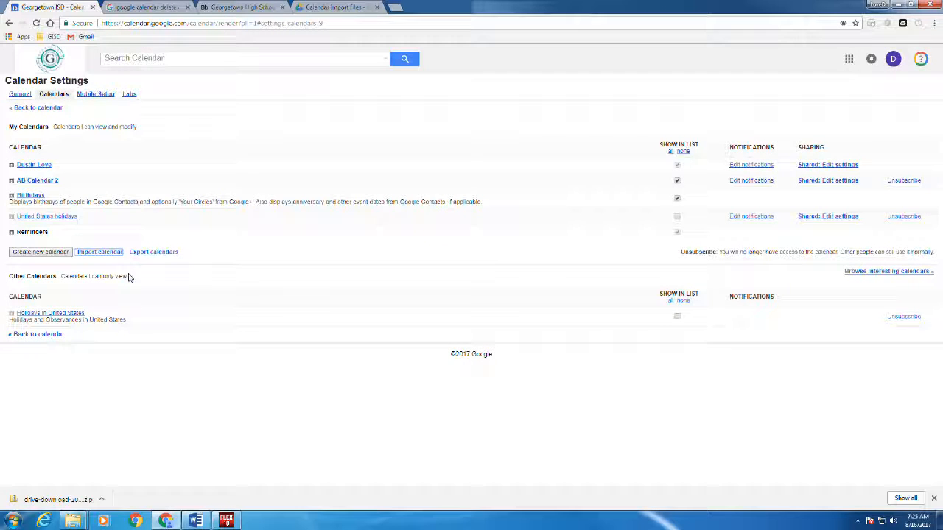
left_click(114, 254)
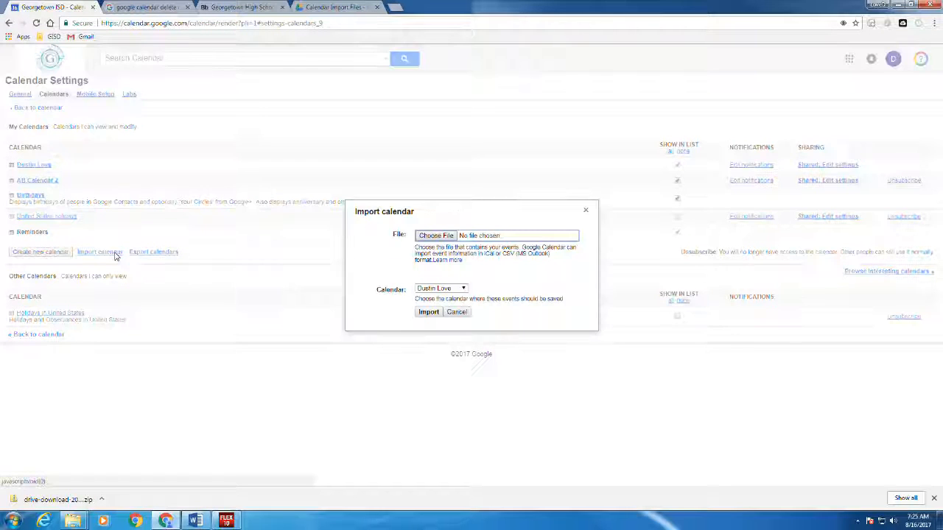
left_click(434, 236)
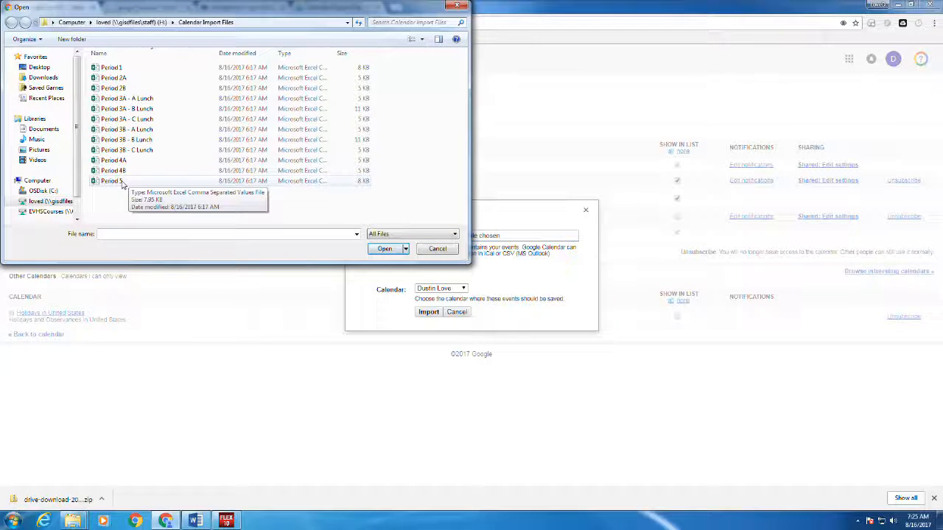
left_click(122, 182)
left_click(383, 249)
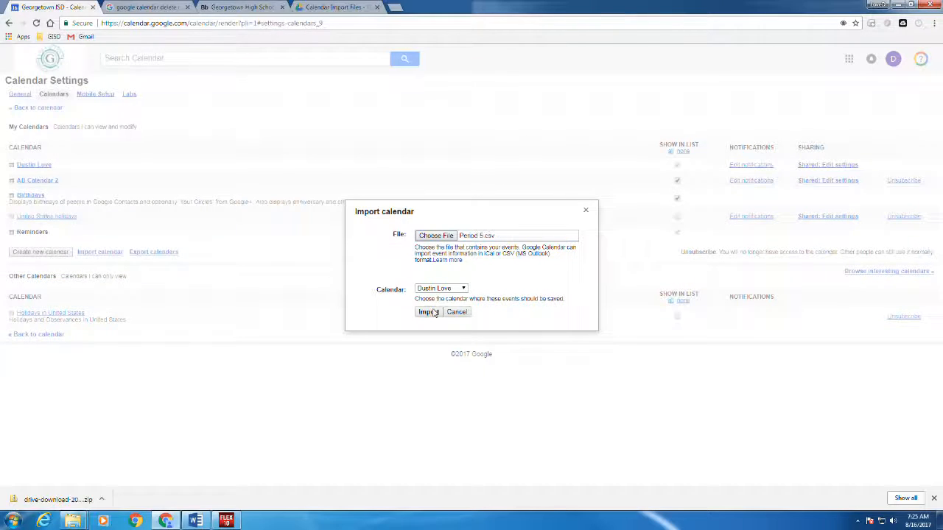
left_click(435, 288)
left_click(431, 307)
left_click(427, 314)
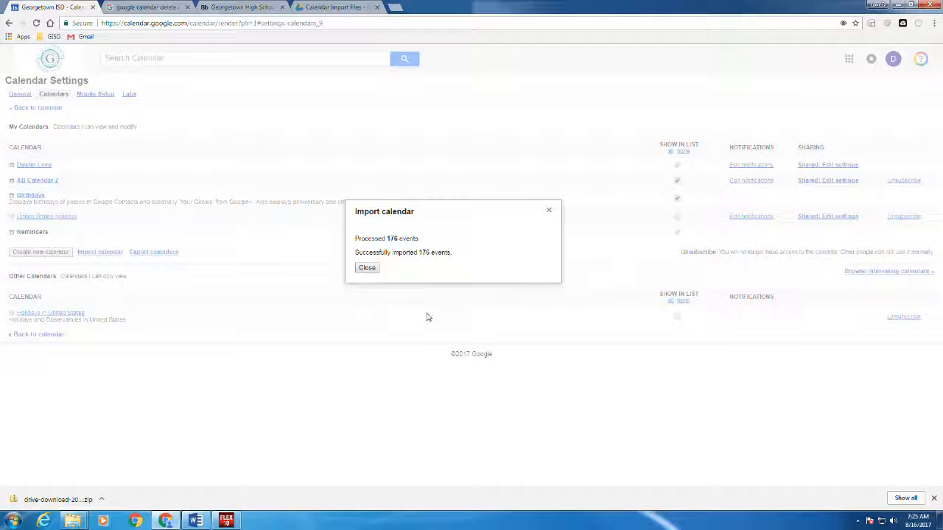
left_click(364, 268)
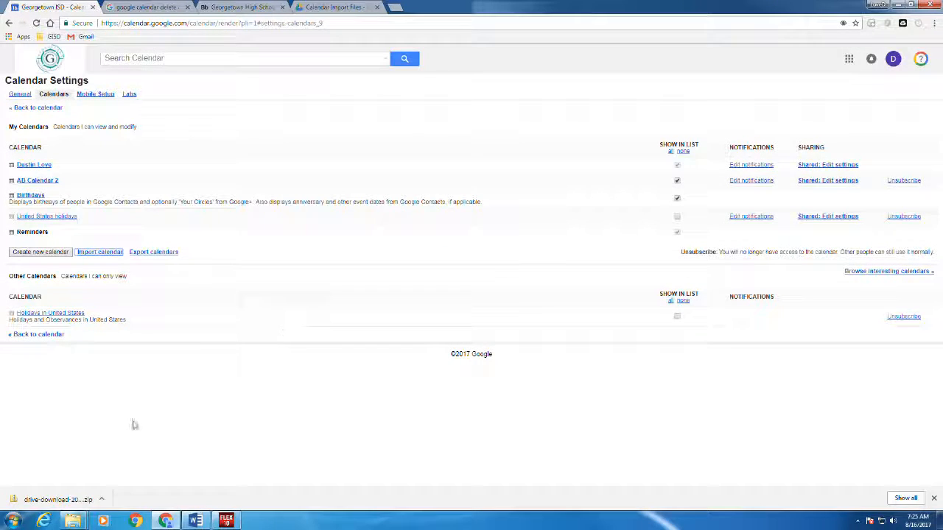
- Return to the calendar and check the imported class periods week by week from October 8 through December 2, 2017
left_click(30, 335)
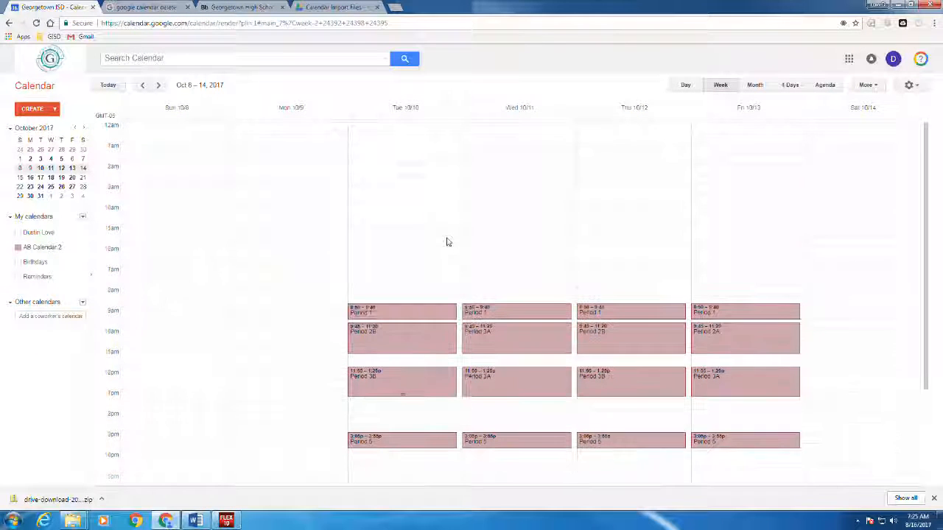
scroll(447, 255, "down", 3)
left_click(160, 86)
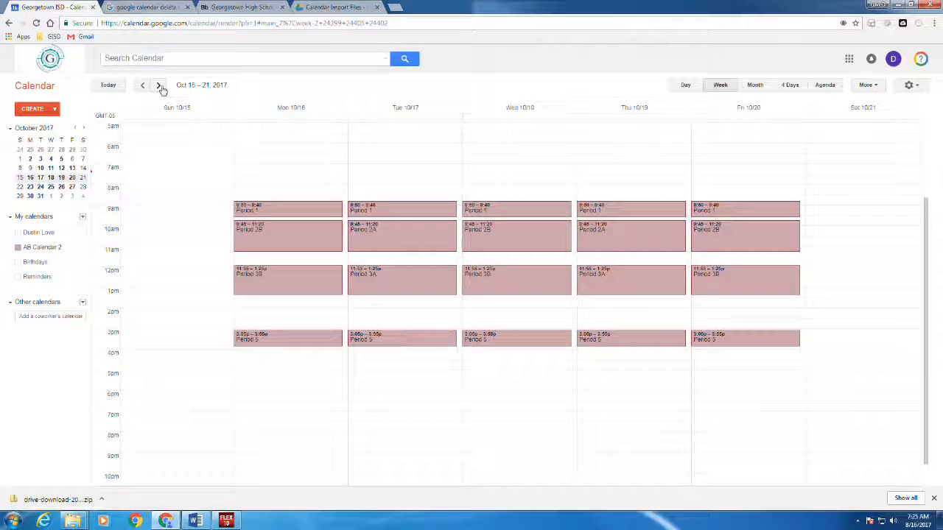
left_click(160, 86)
left_click(160, 86)
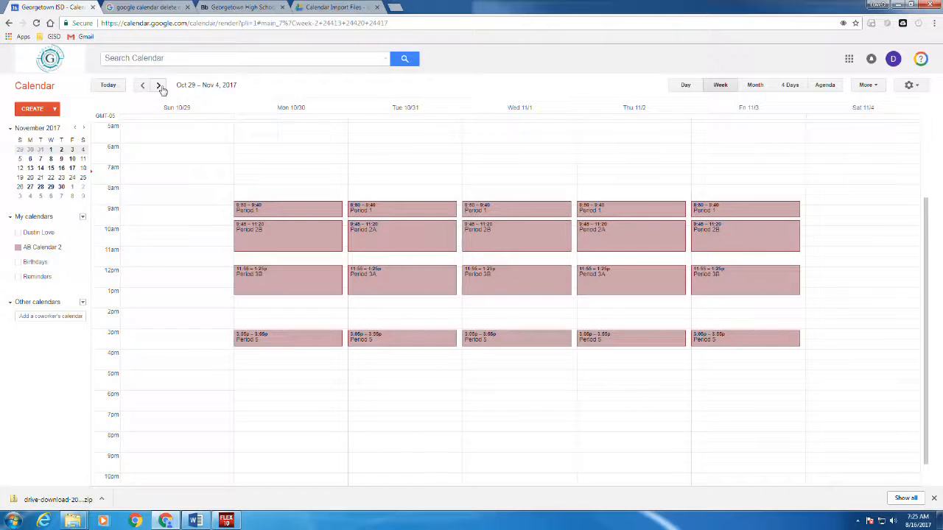
left_click(160, 86)
left_click(160, 86)
left_click(160, 86)
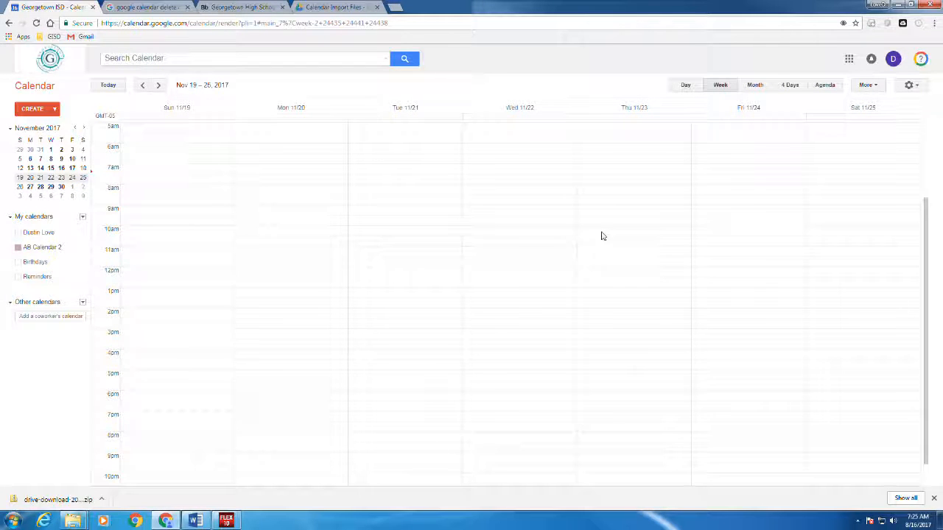
left_click(158, 86)
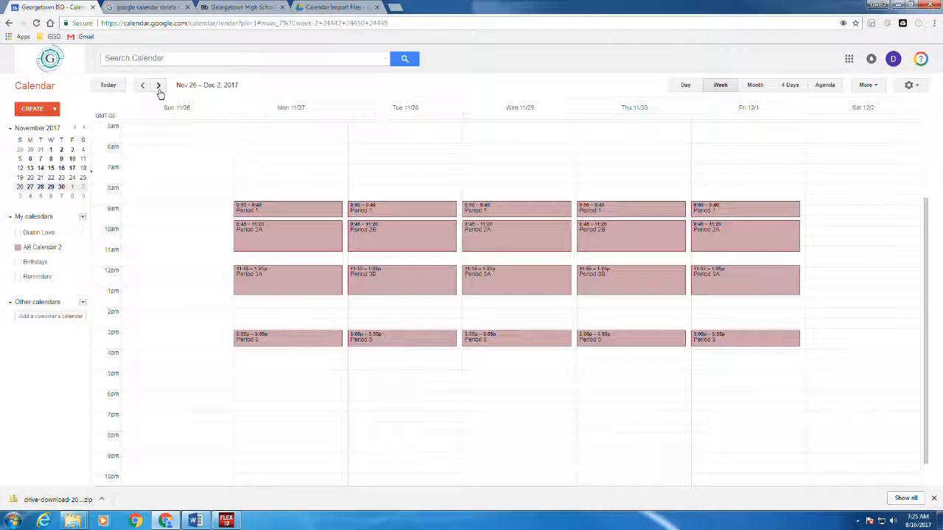